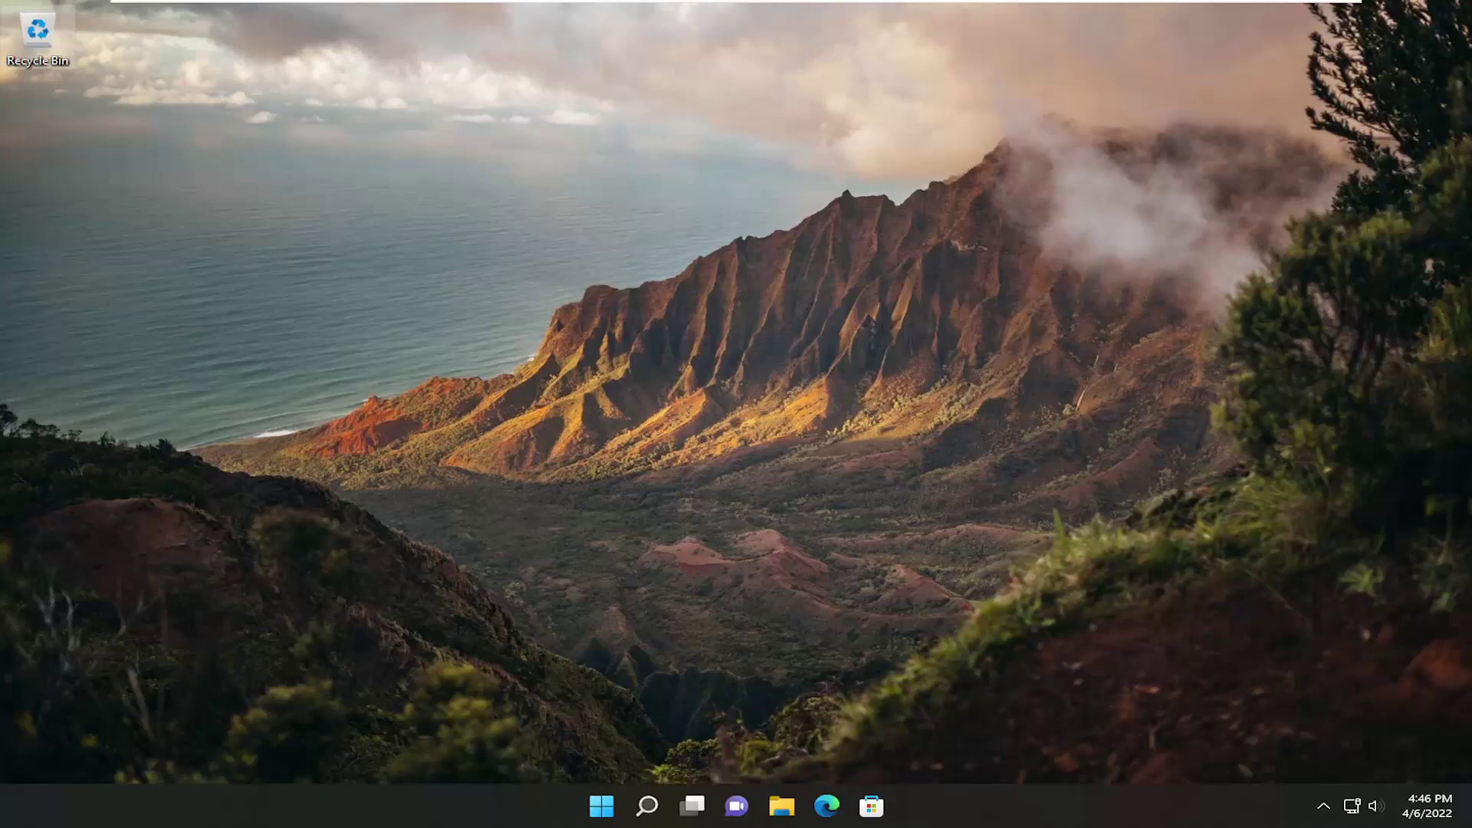
Search 'troubleshoot' and go from Troubleshoot settings to the Other troubleshooters list
left_click(640, 817)
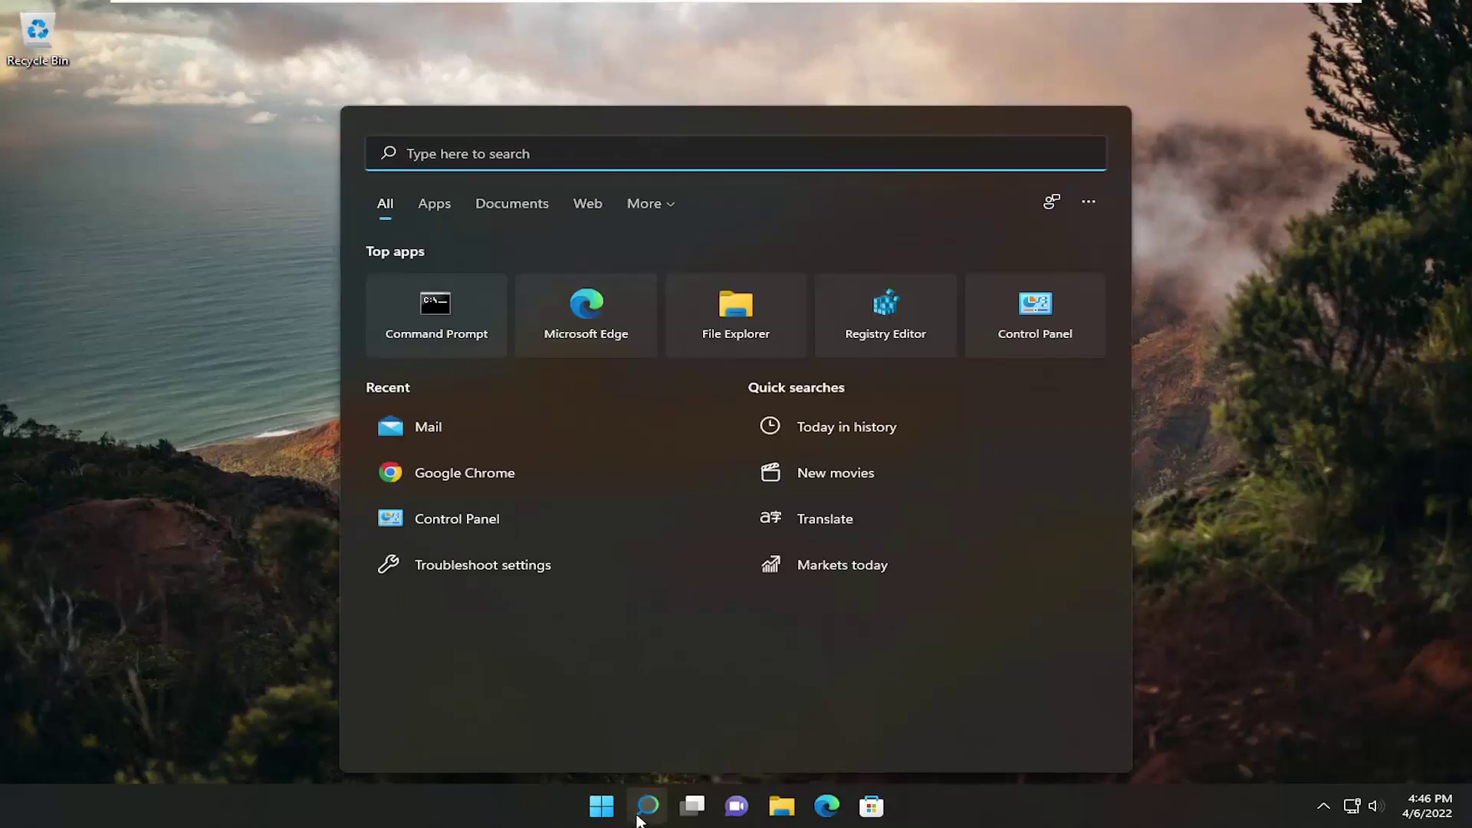
type("troubleshoot")
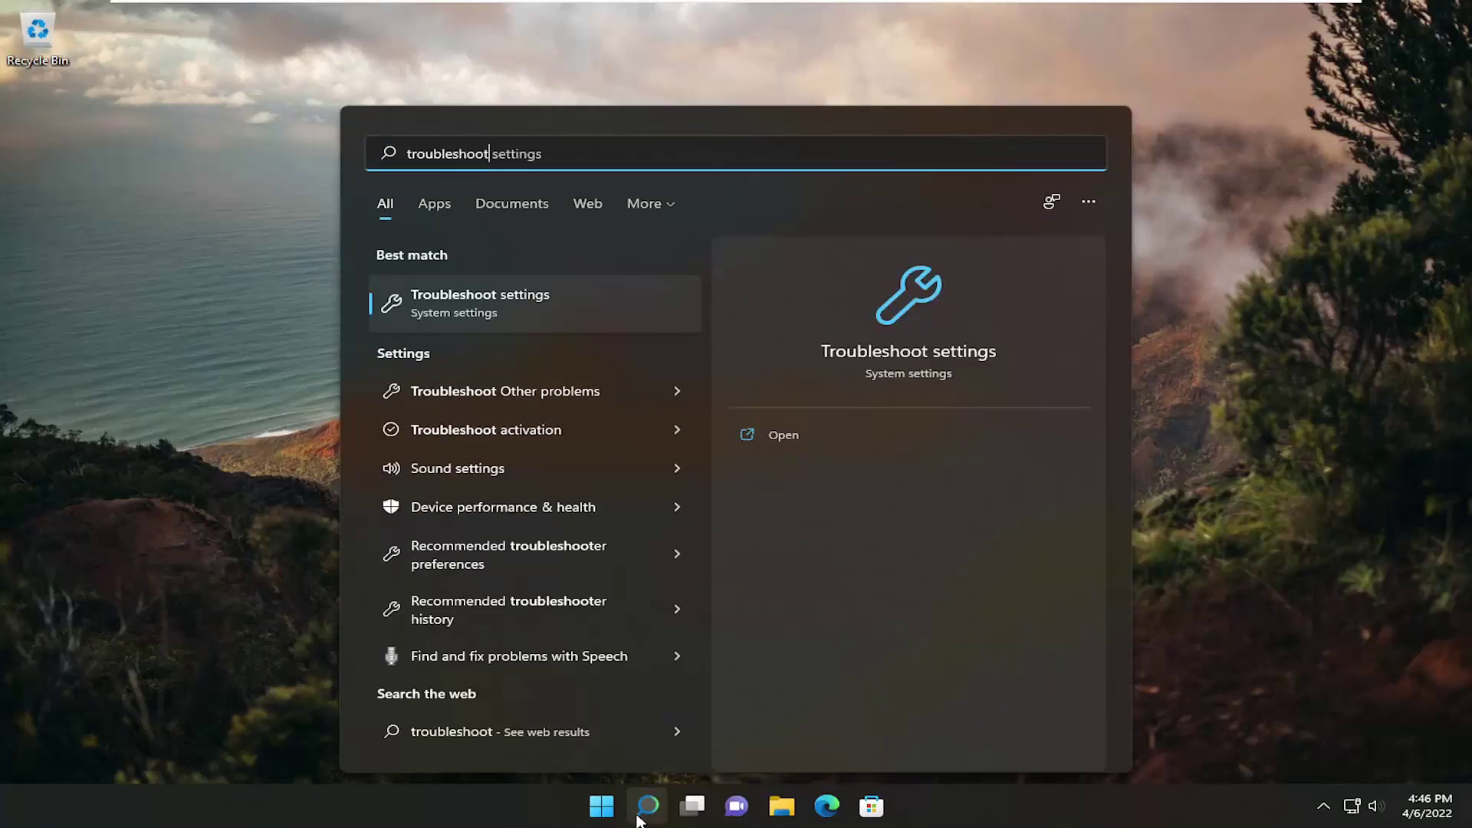
left_click(519, 295)
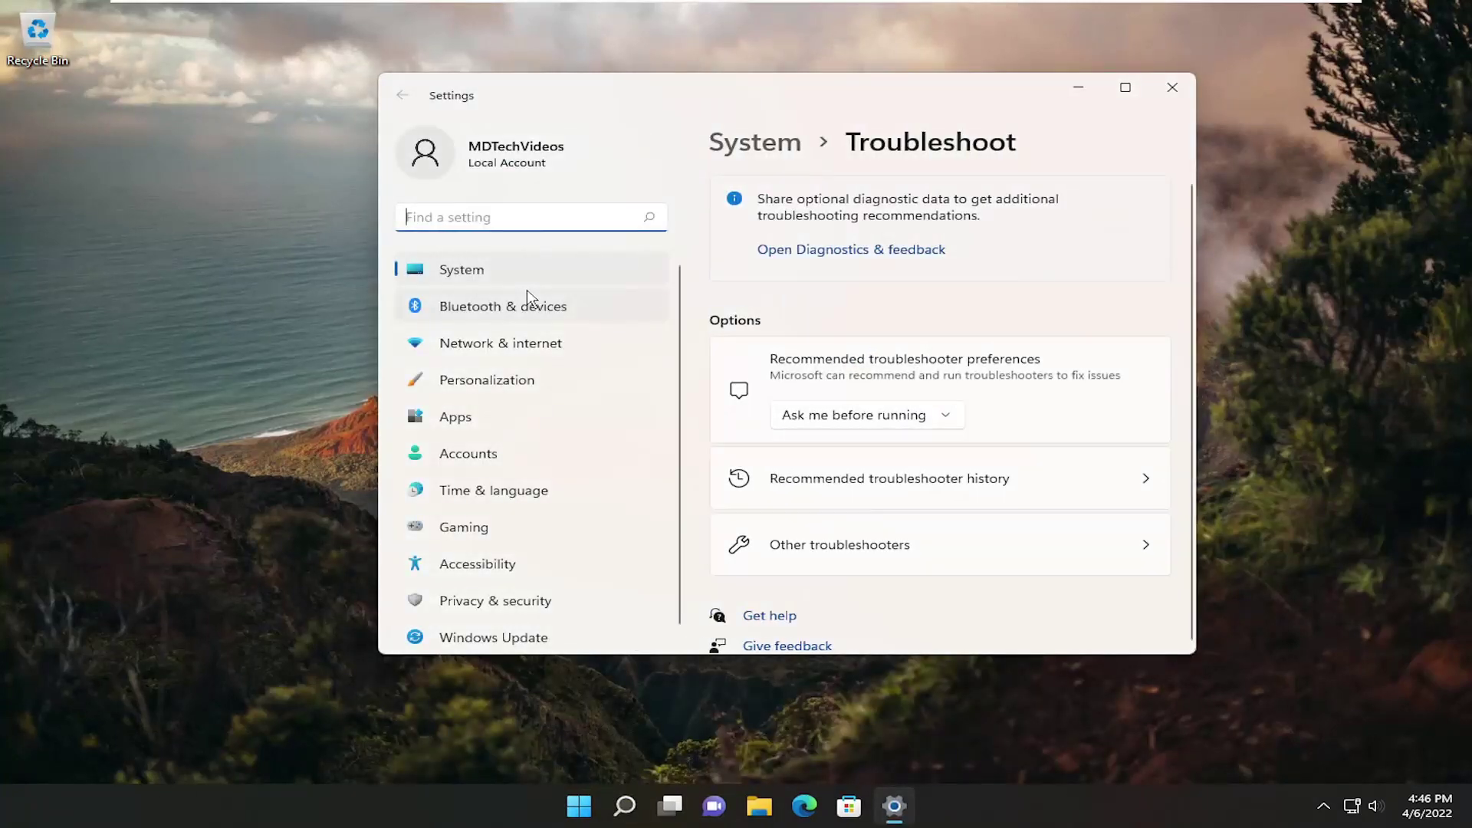
scroll(969, 378, "down", 1)
left_click(841, 527)
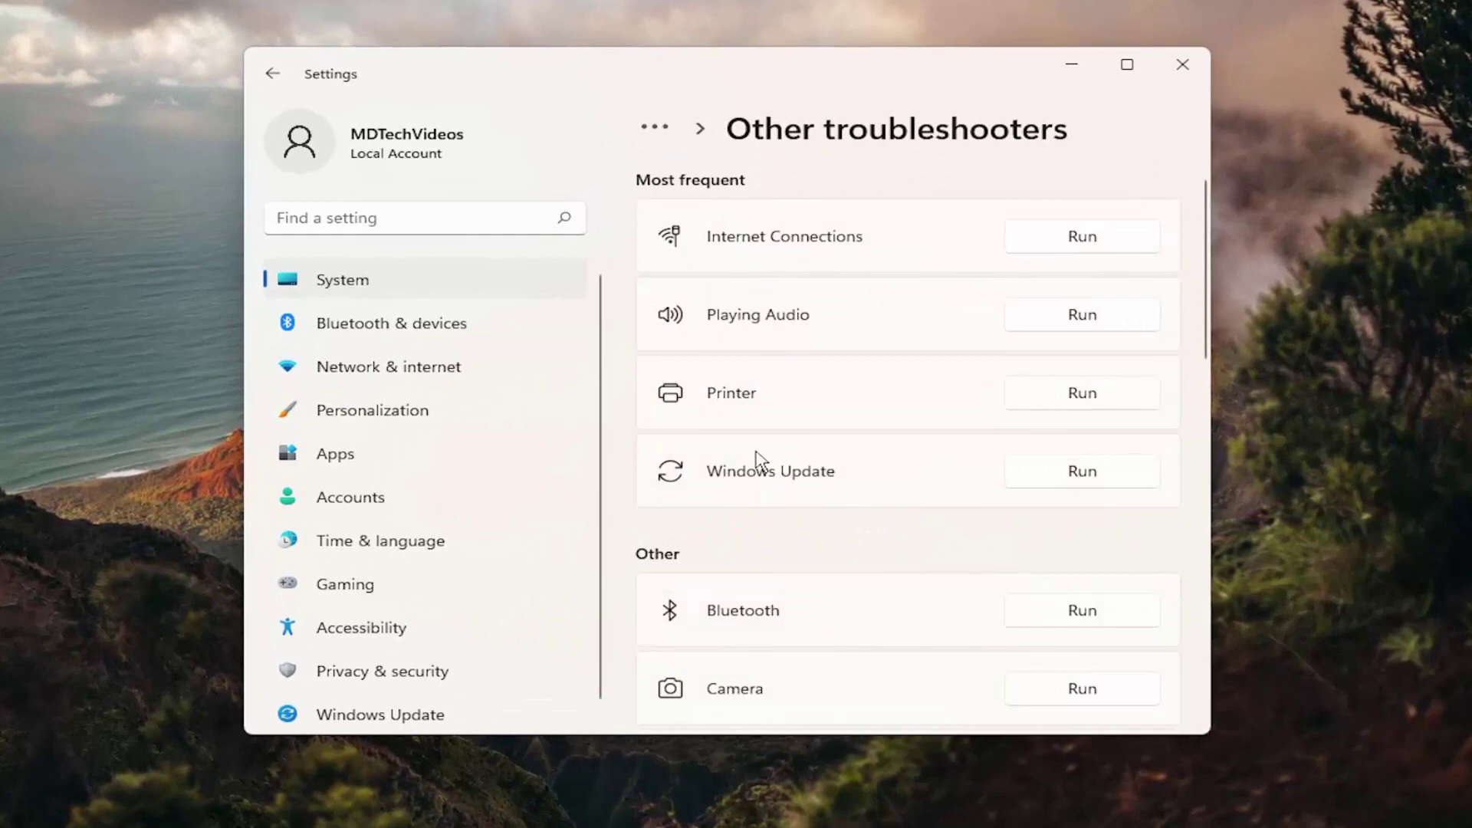
scroll(668, 552, "down", 2)
scroll(699, 564, "down", 2)
scroll(713, 553, "down", 2)
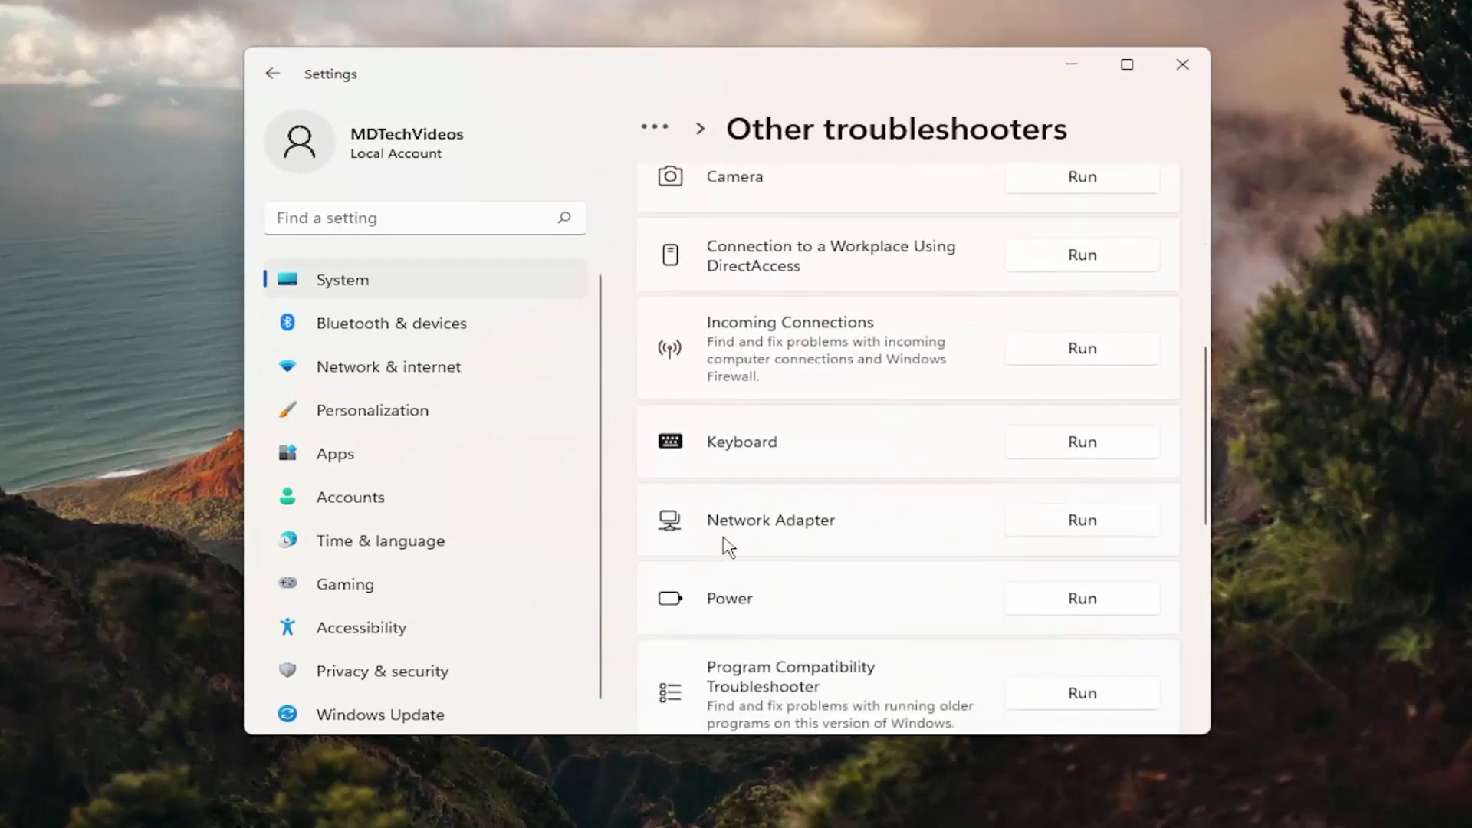
Start the Network Adapter troubleshooter on all adapters, then cancel it at the address step
left_click(1094, 520)
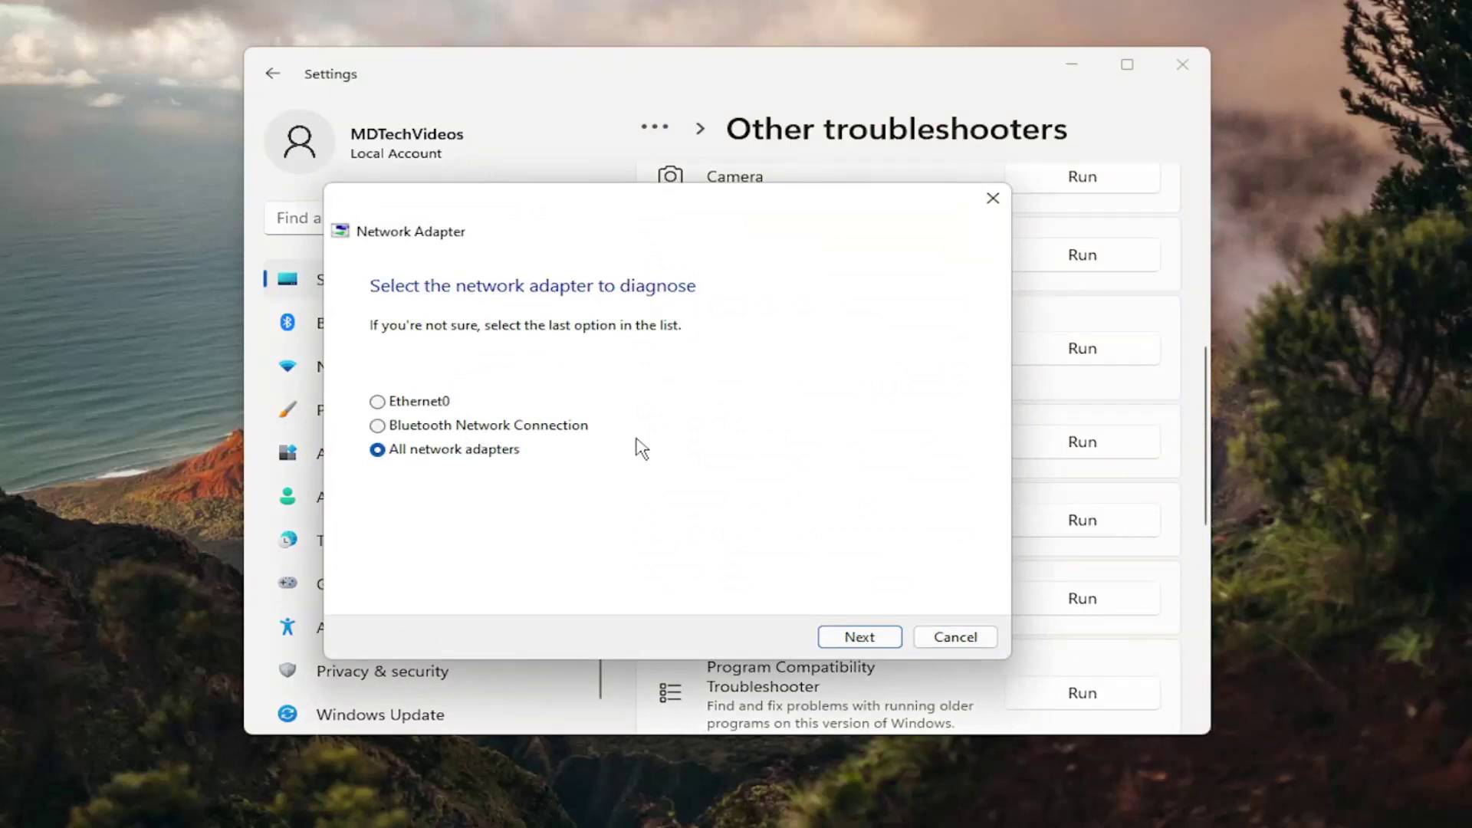
left_click(857, 636)
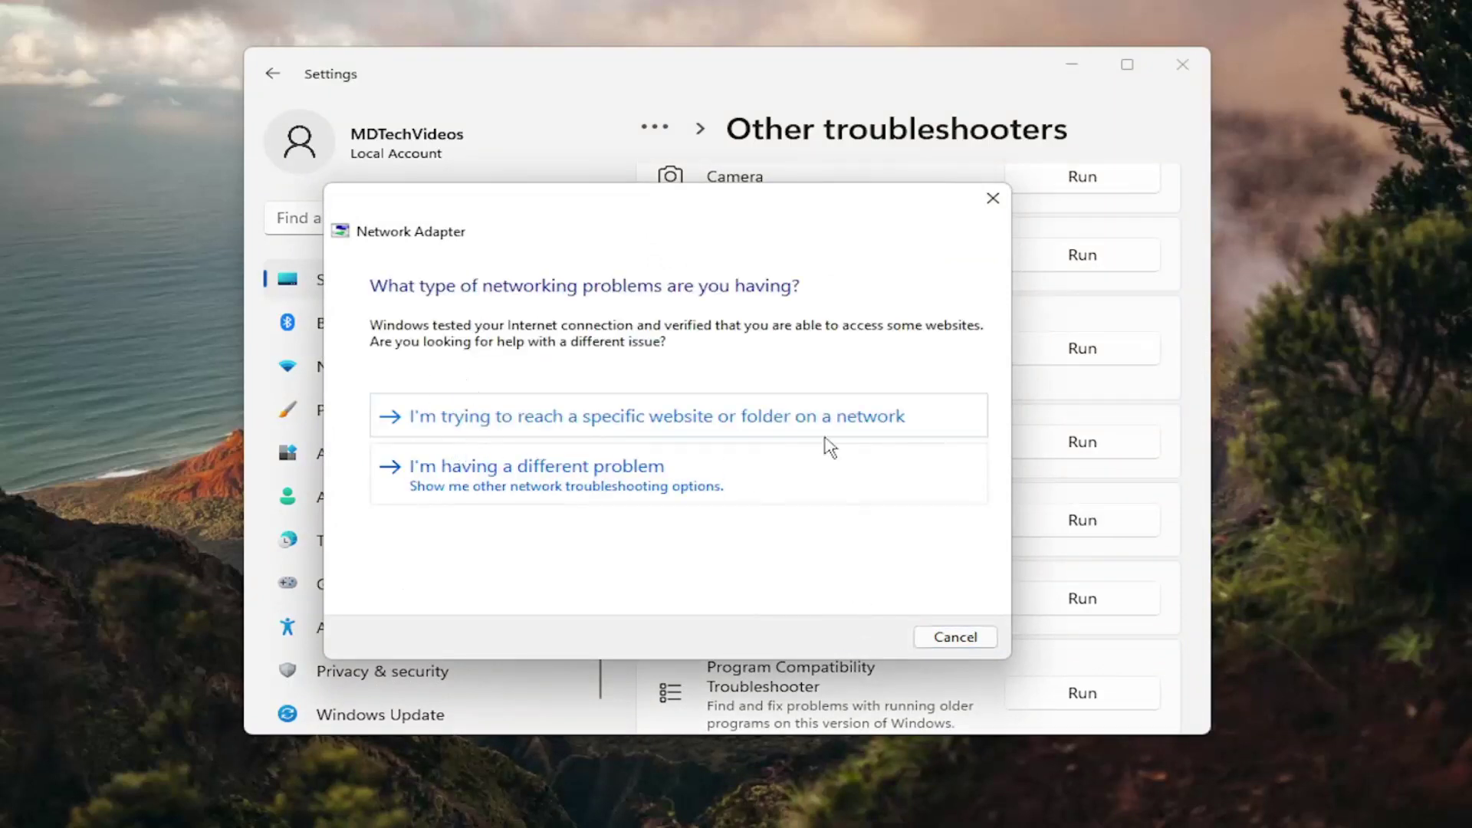
left_click(811, 427)
left_click(860, 637)
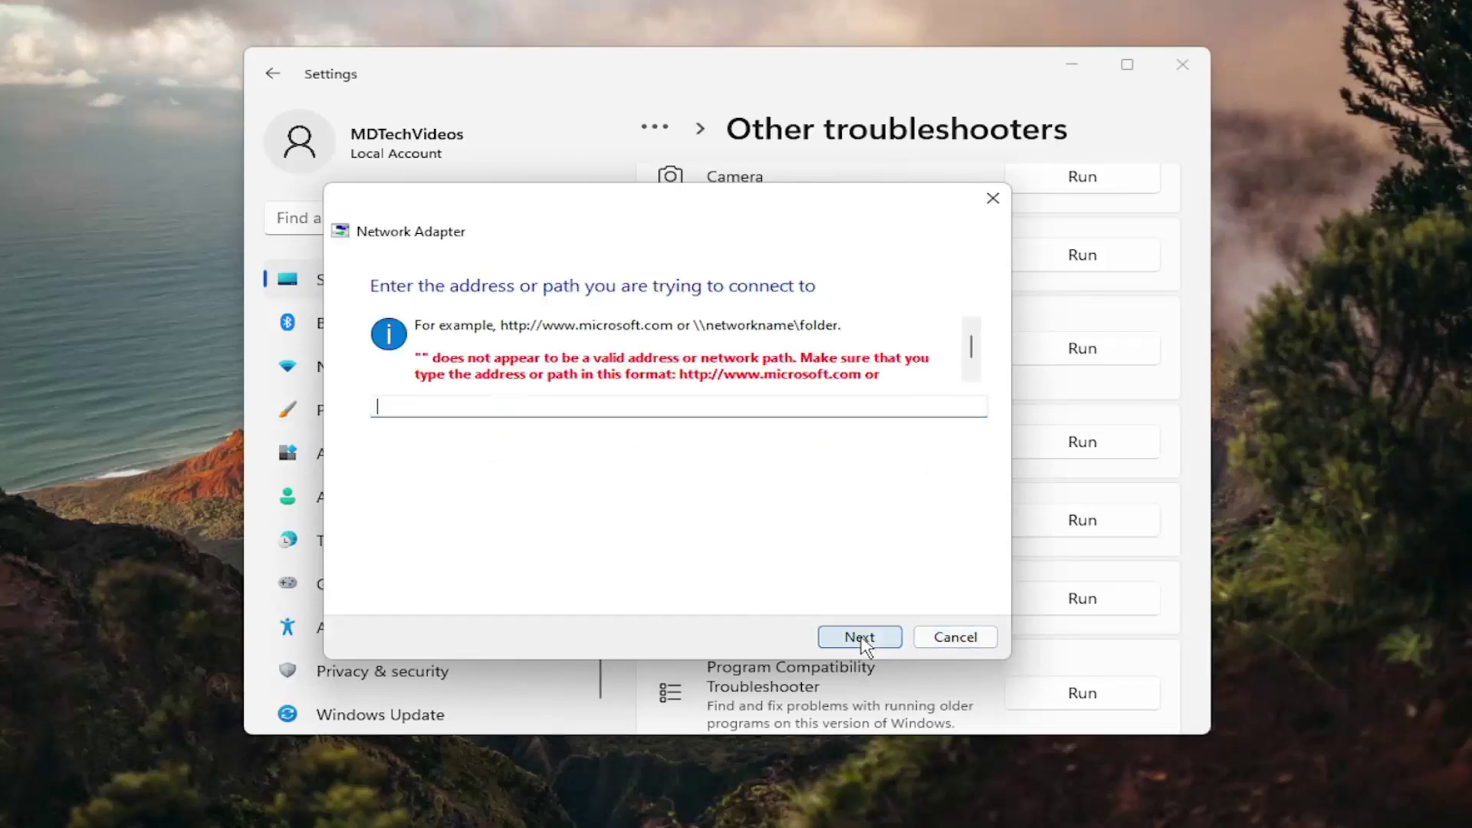
left_click(932, 639)
Rerun it on all adapters, test access to google.com, and close the no-problem result
left_click(1056, 525)
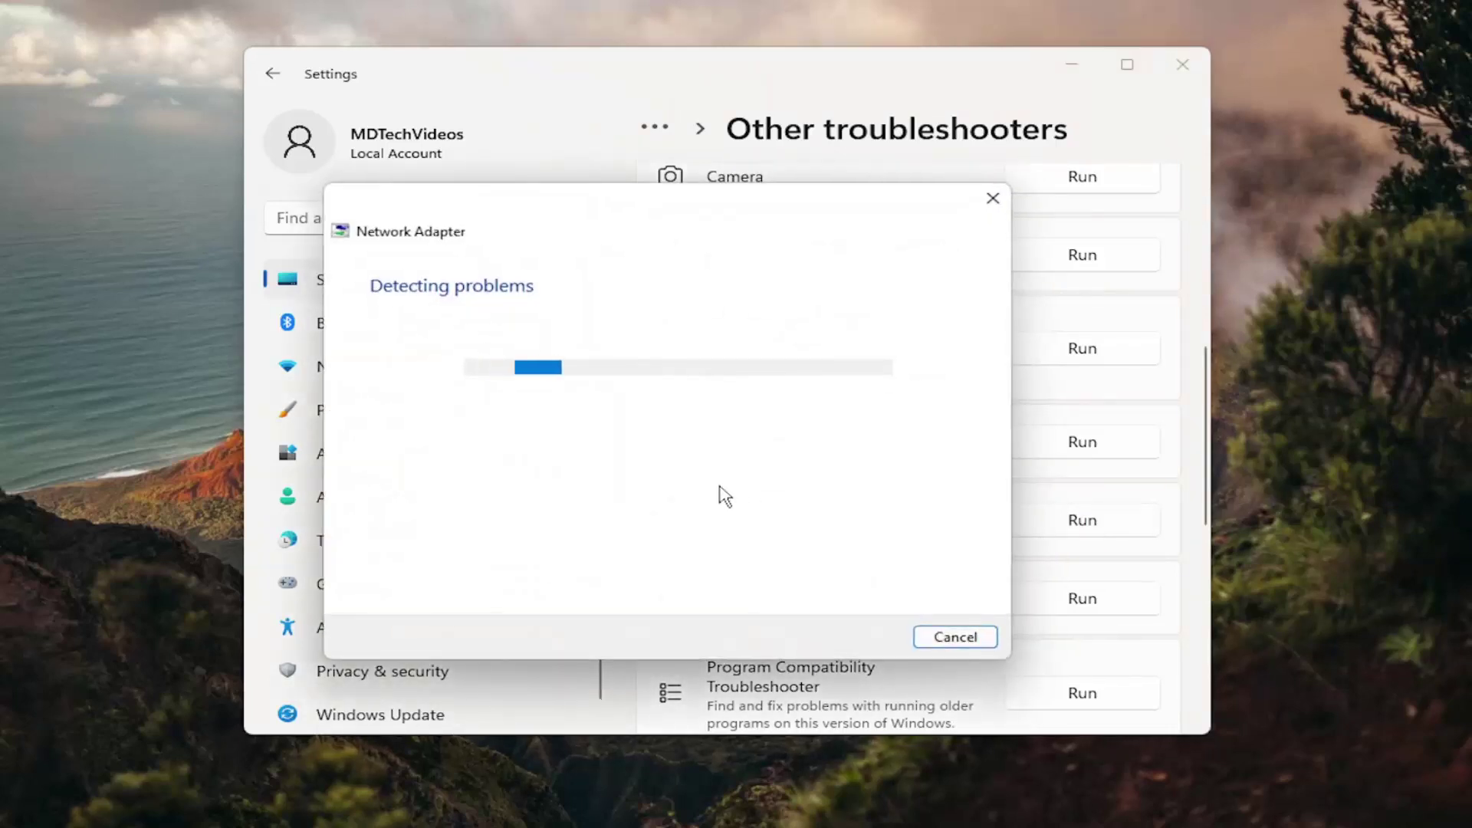
left_click(858, 636)
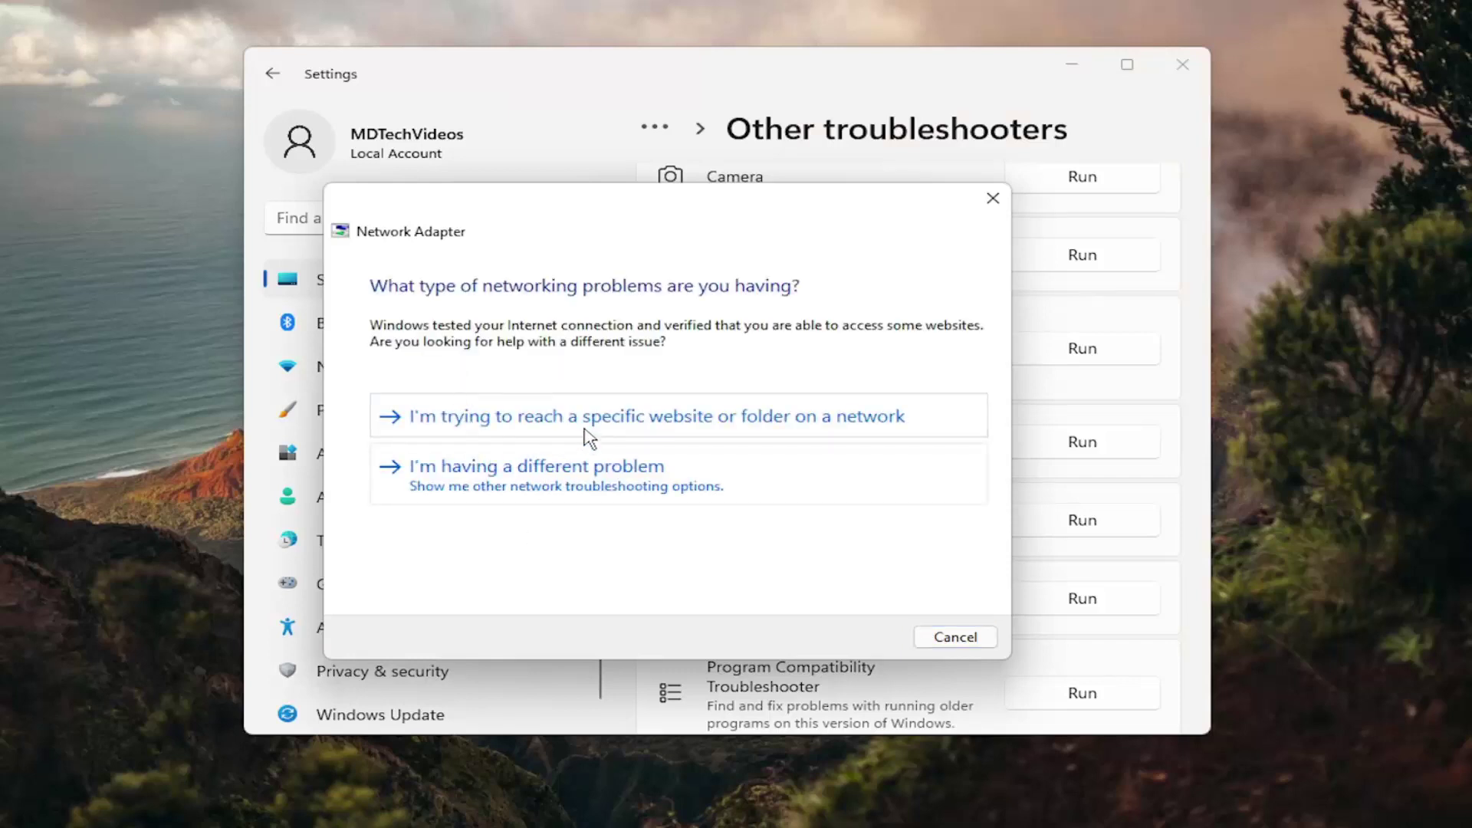
left_click(584, 417)
type("google.com")
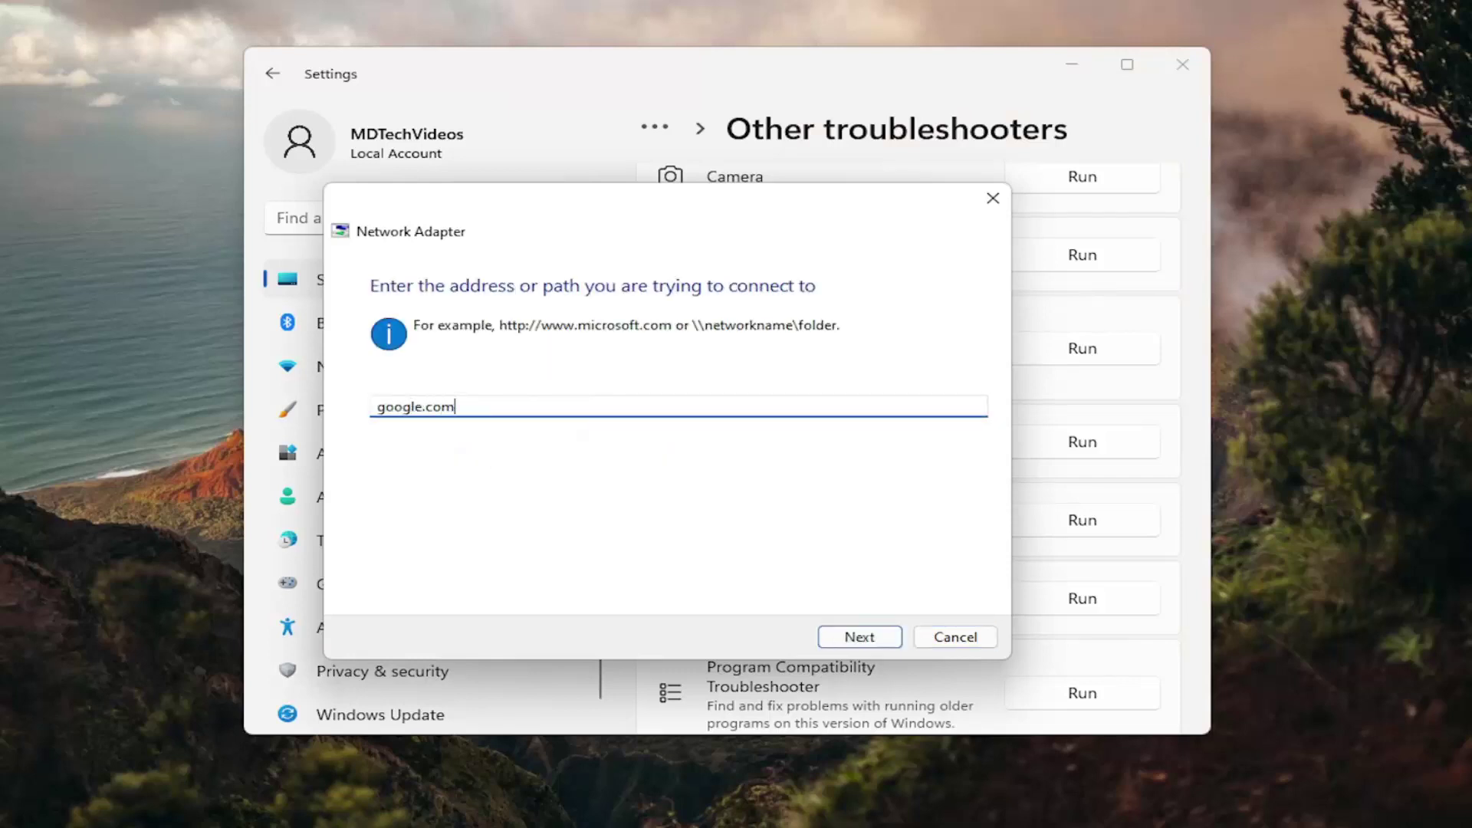
key("Return")
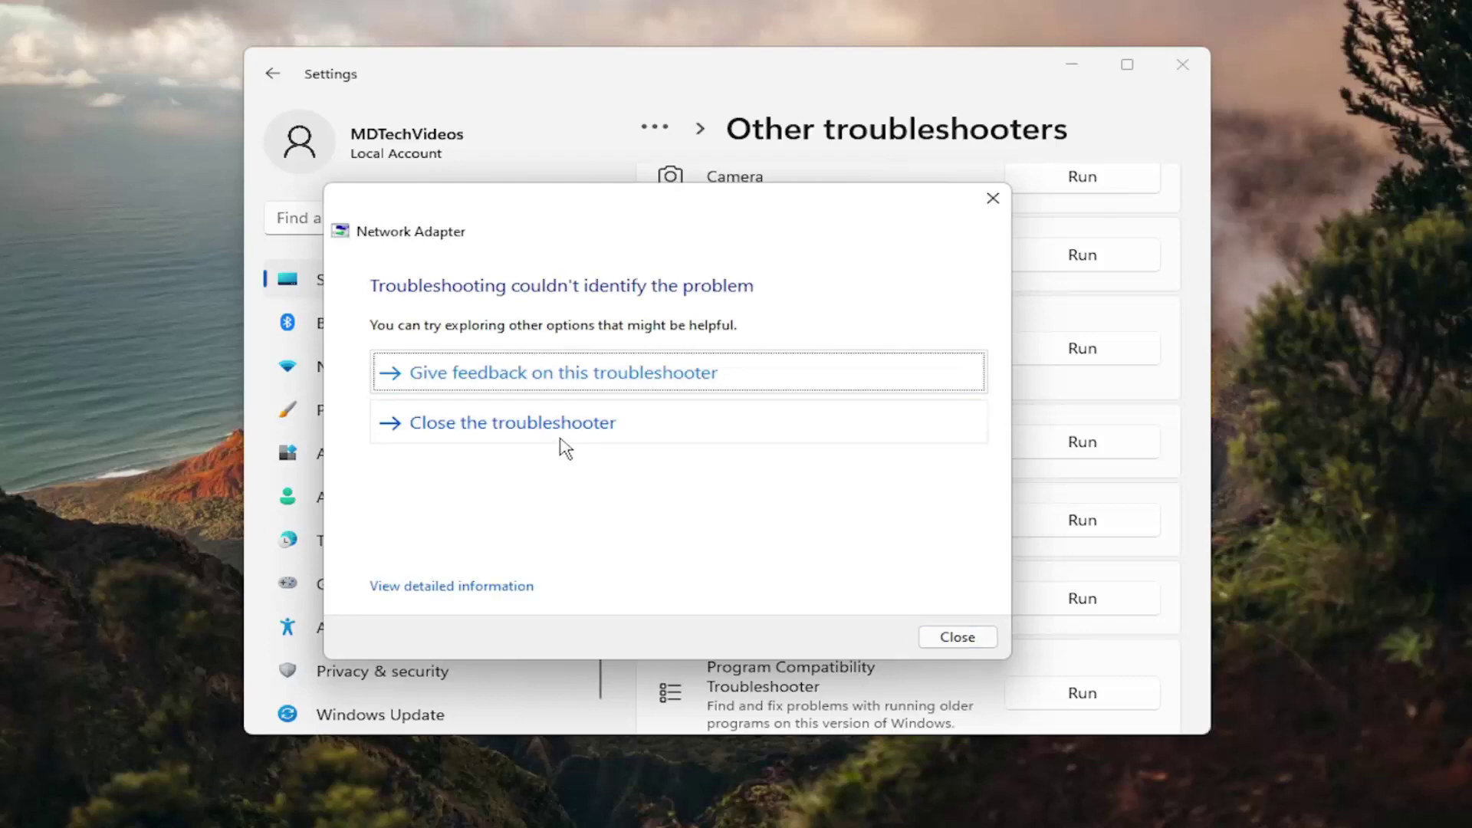
left_click(972, 636)
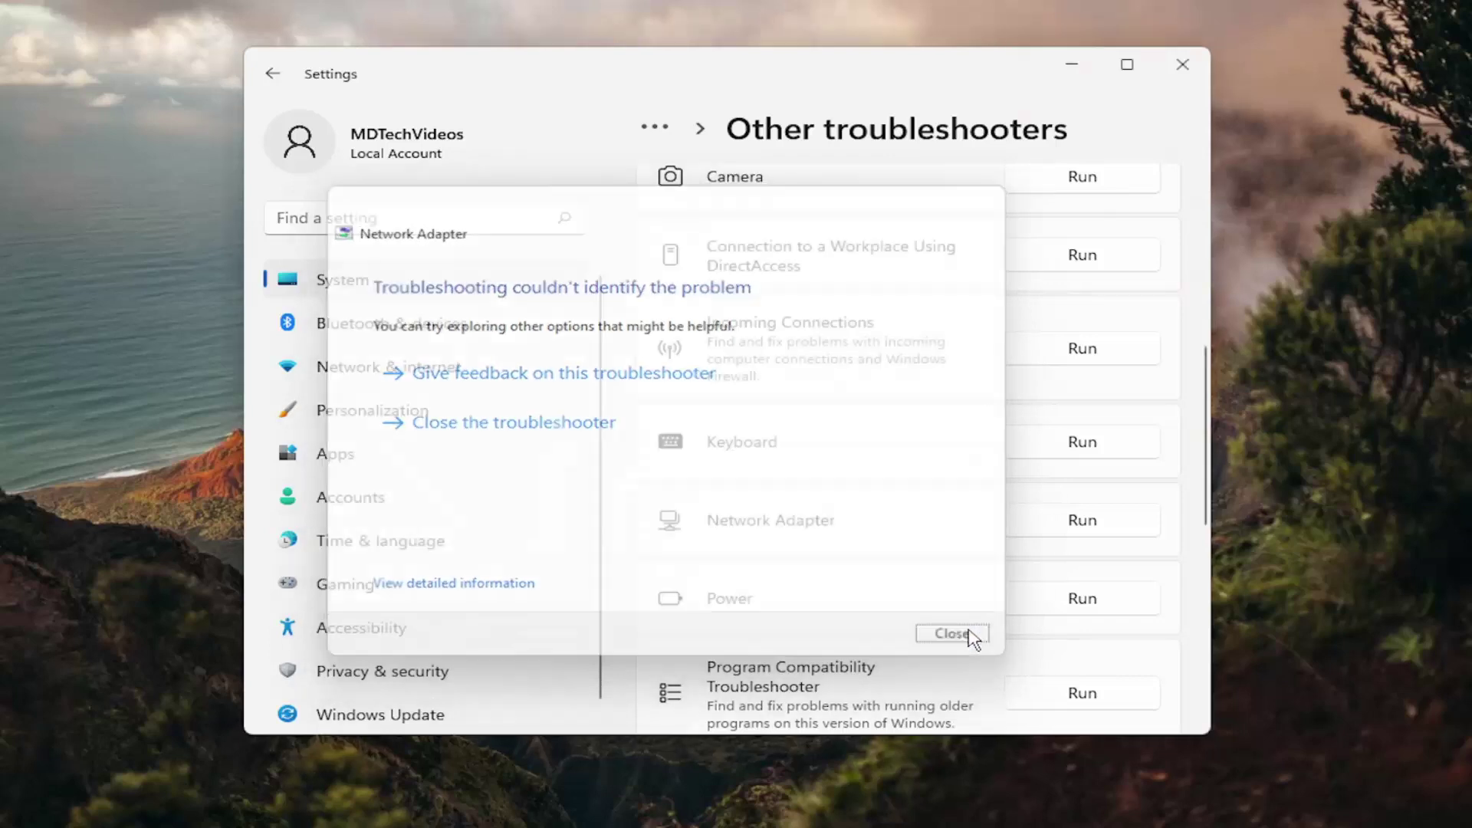
scroll(921, 466, "up", 3)
scroll(921, 467, "up", 1)
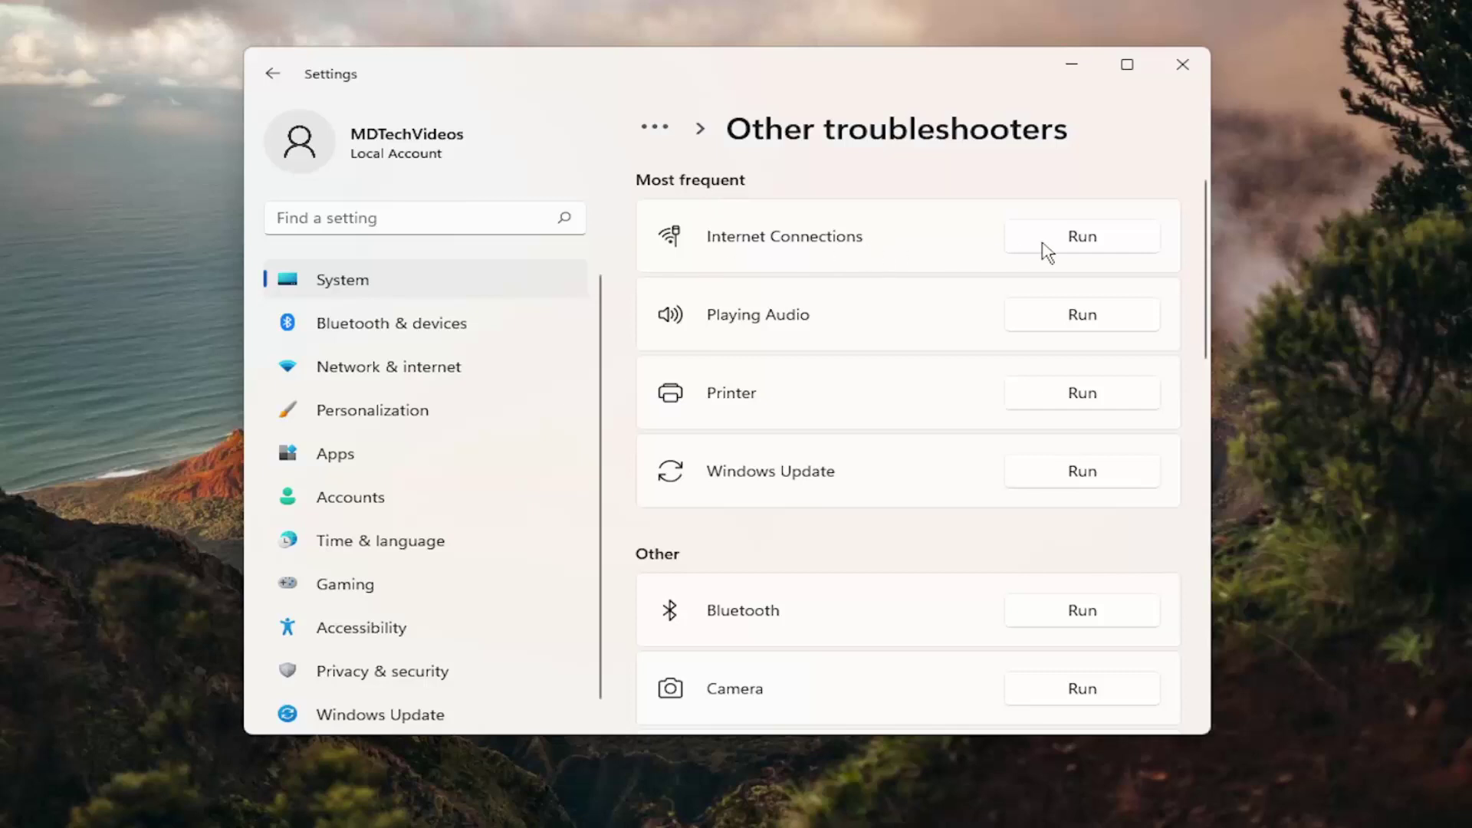
Run the Internet Connections troubleshooter on the Internet connection and close its result
left_click(1091, 241)
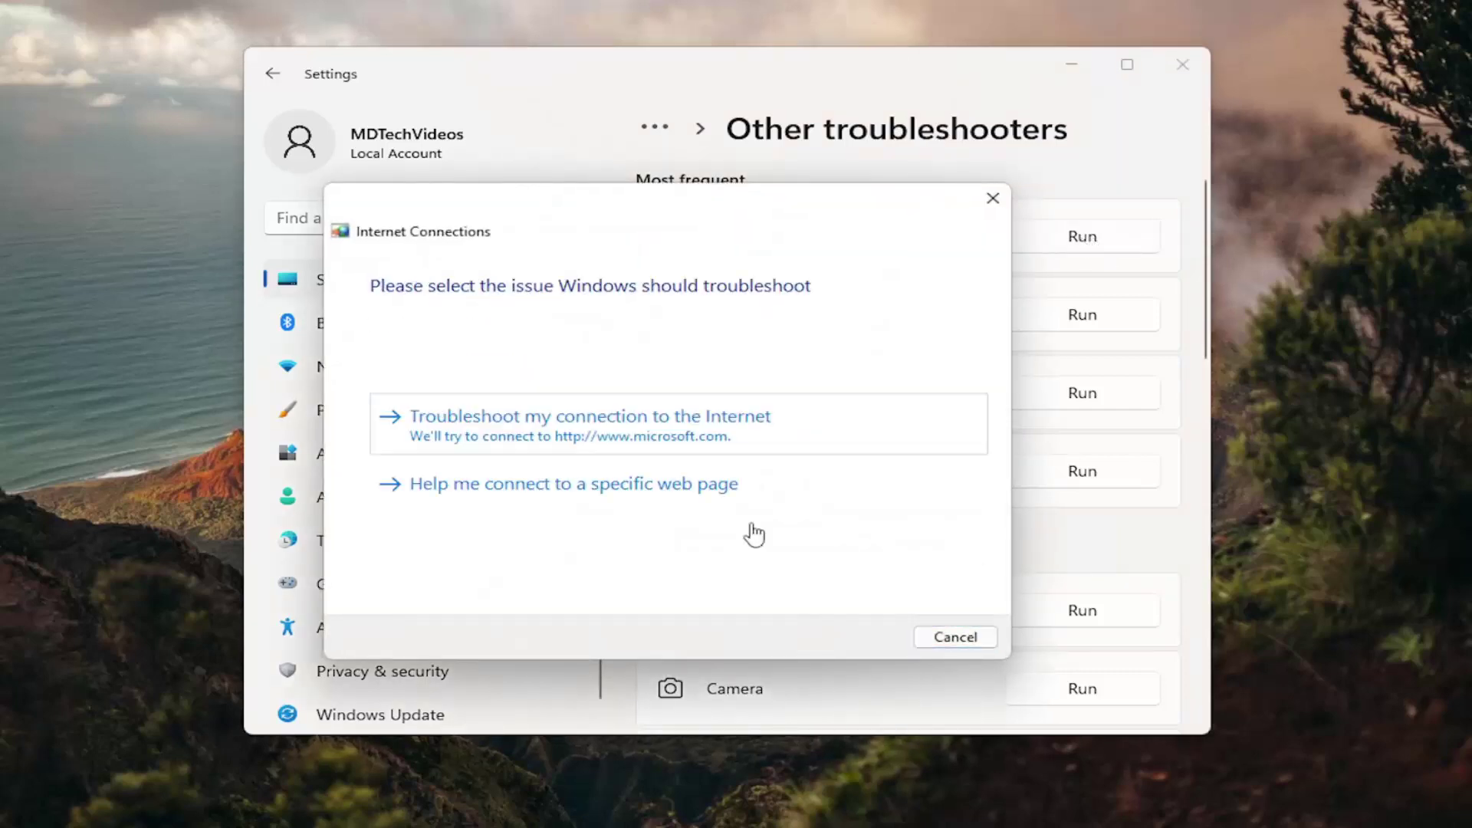
left_click(535, 421)
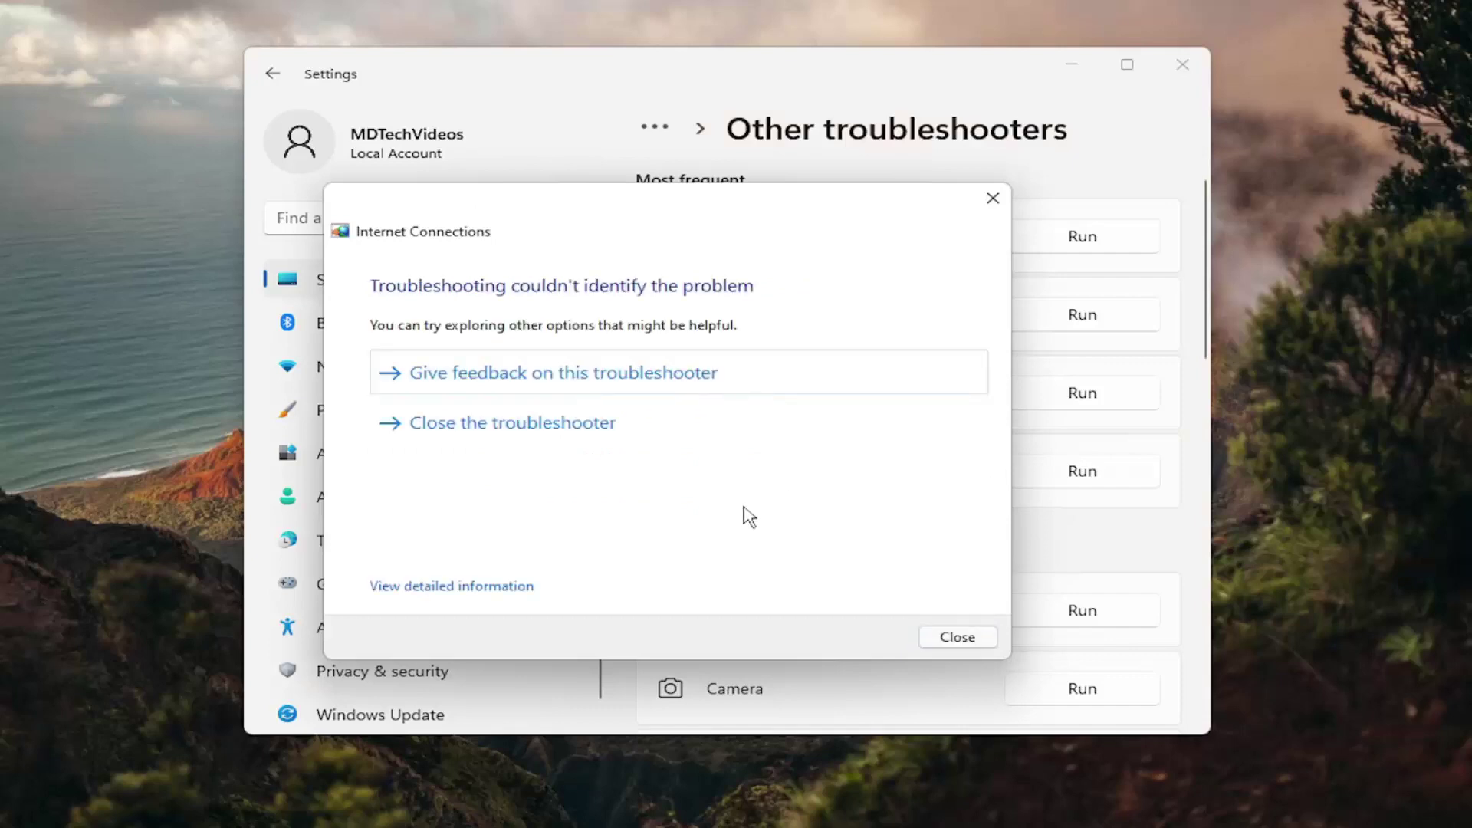
left_click(957, 641)
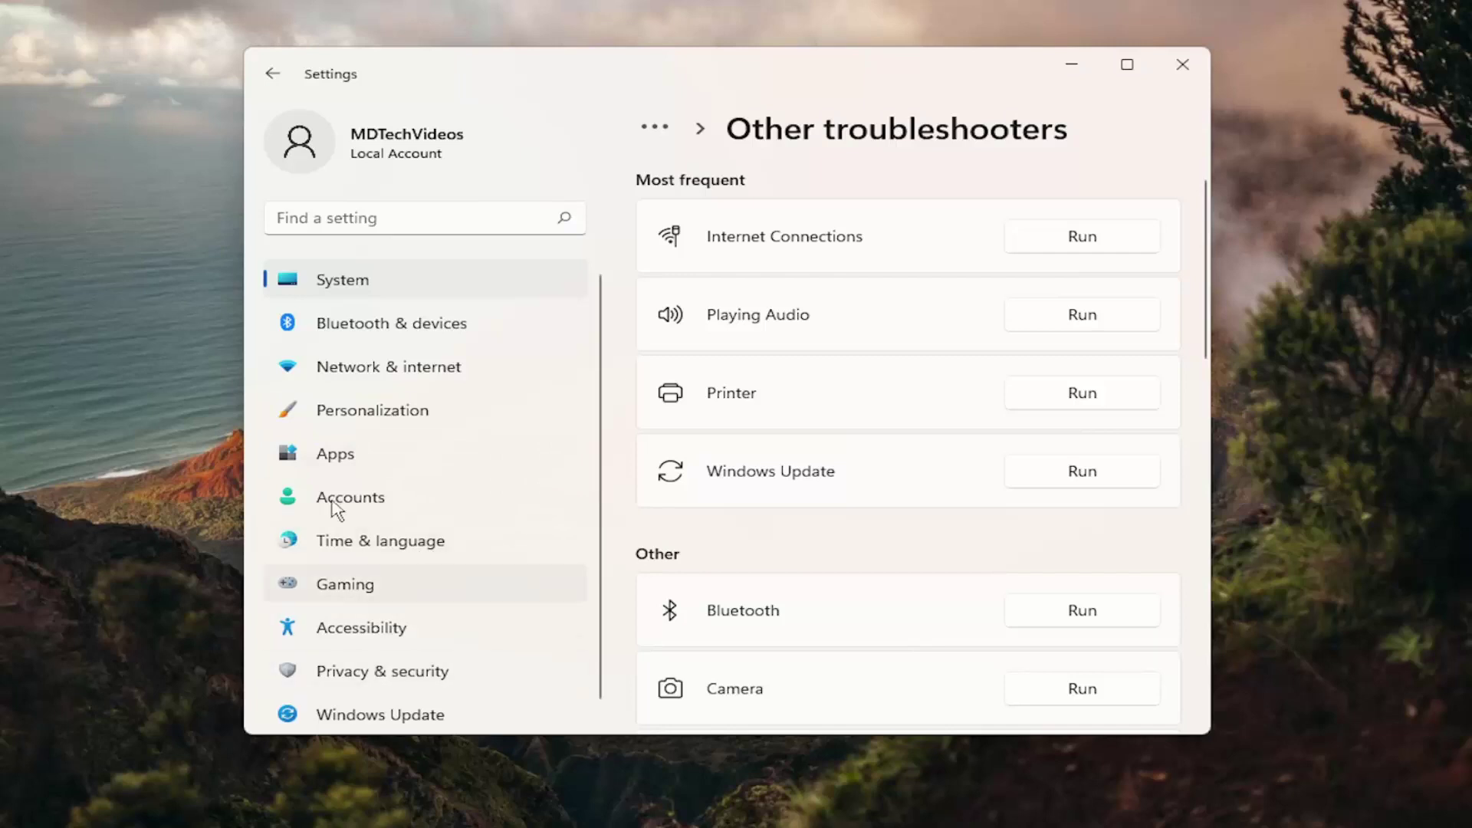
Go from Network & internet through Advanced network settings to the Network reset page
left_click(422, 371)
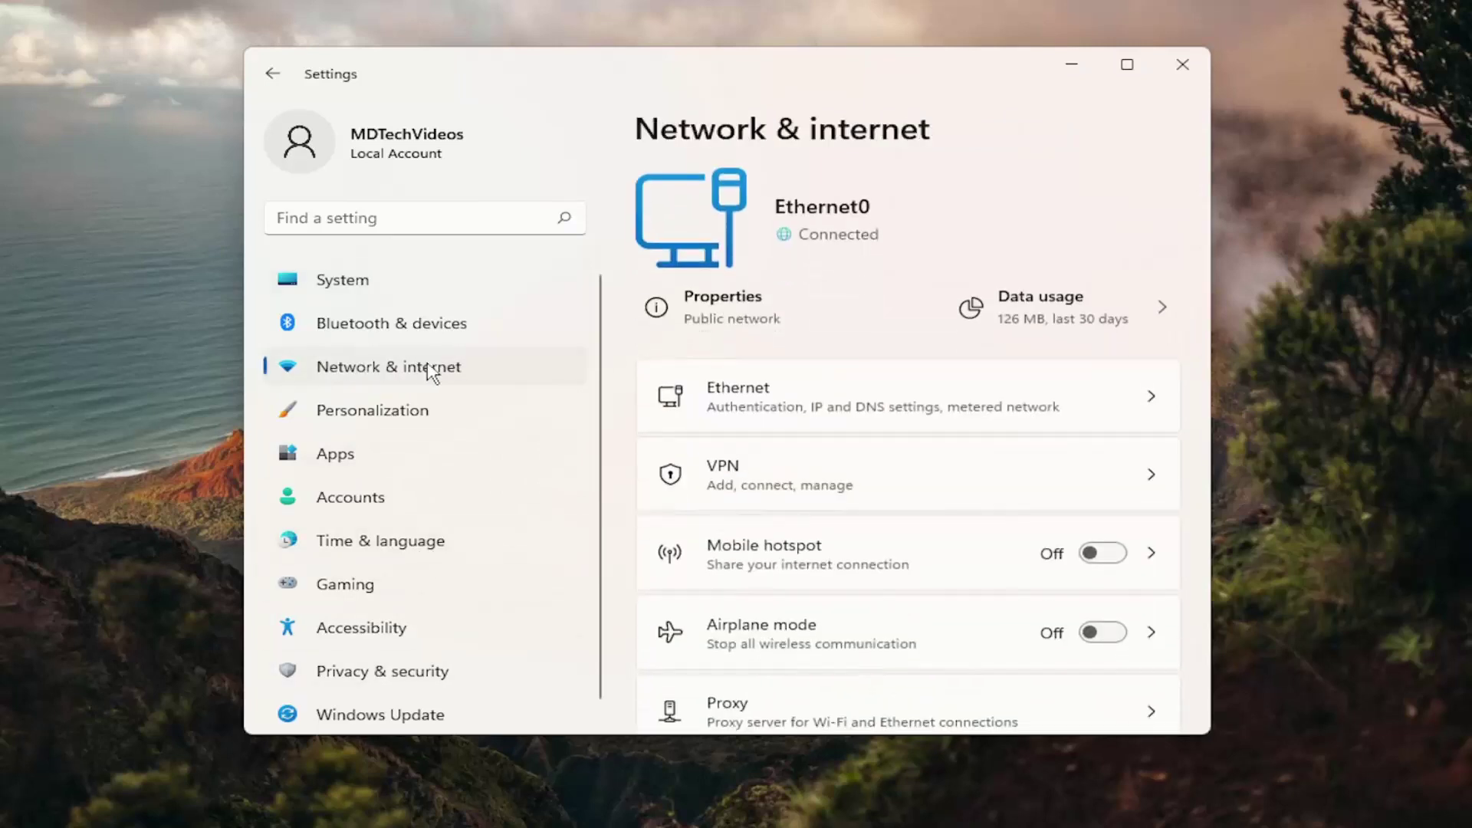
scroll(920, 502, "down", 3)
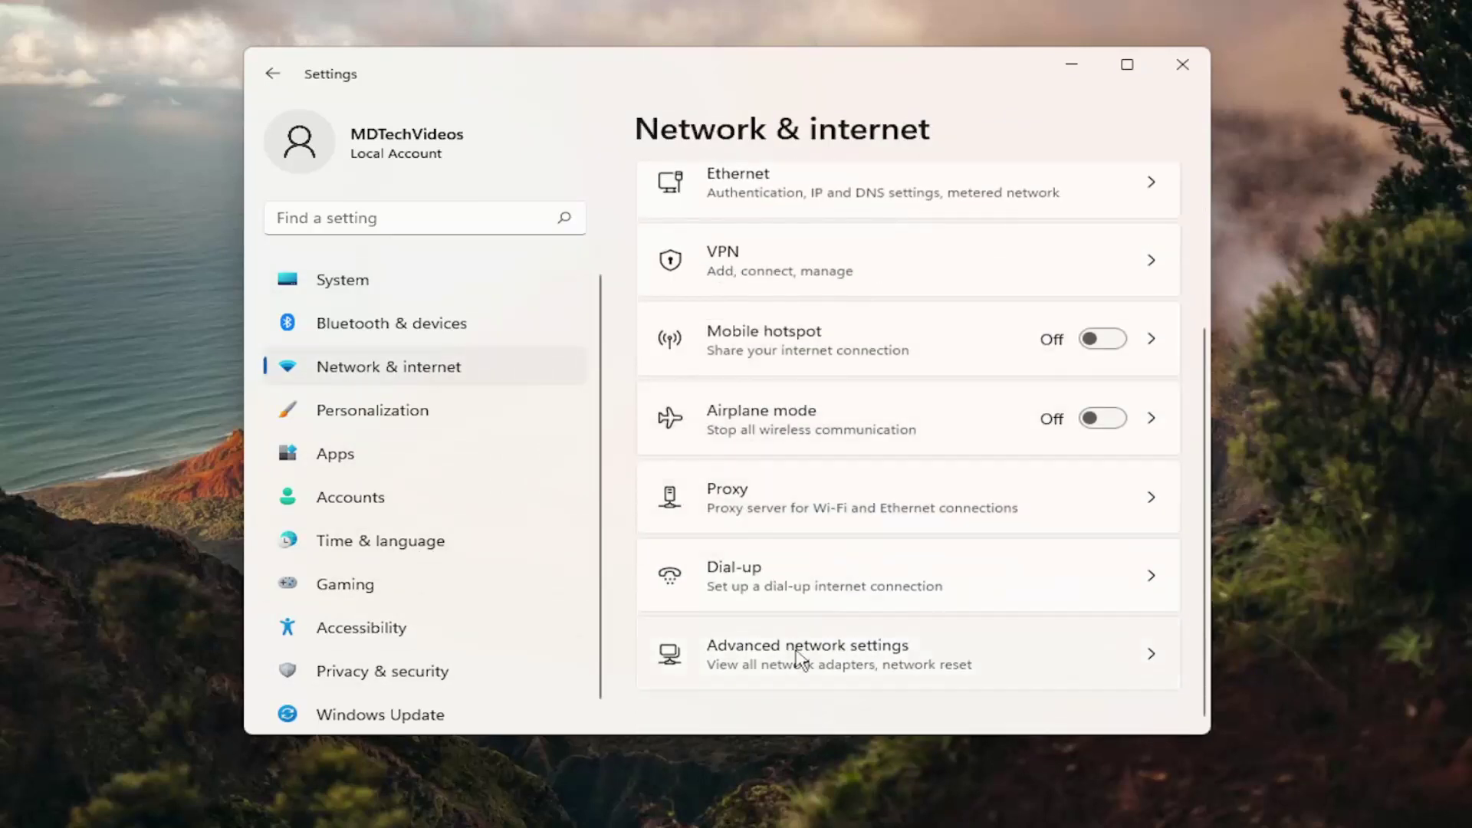
left_click(855, 665)
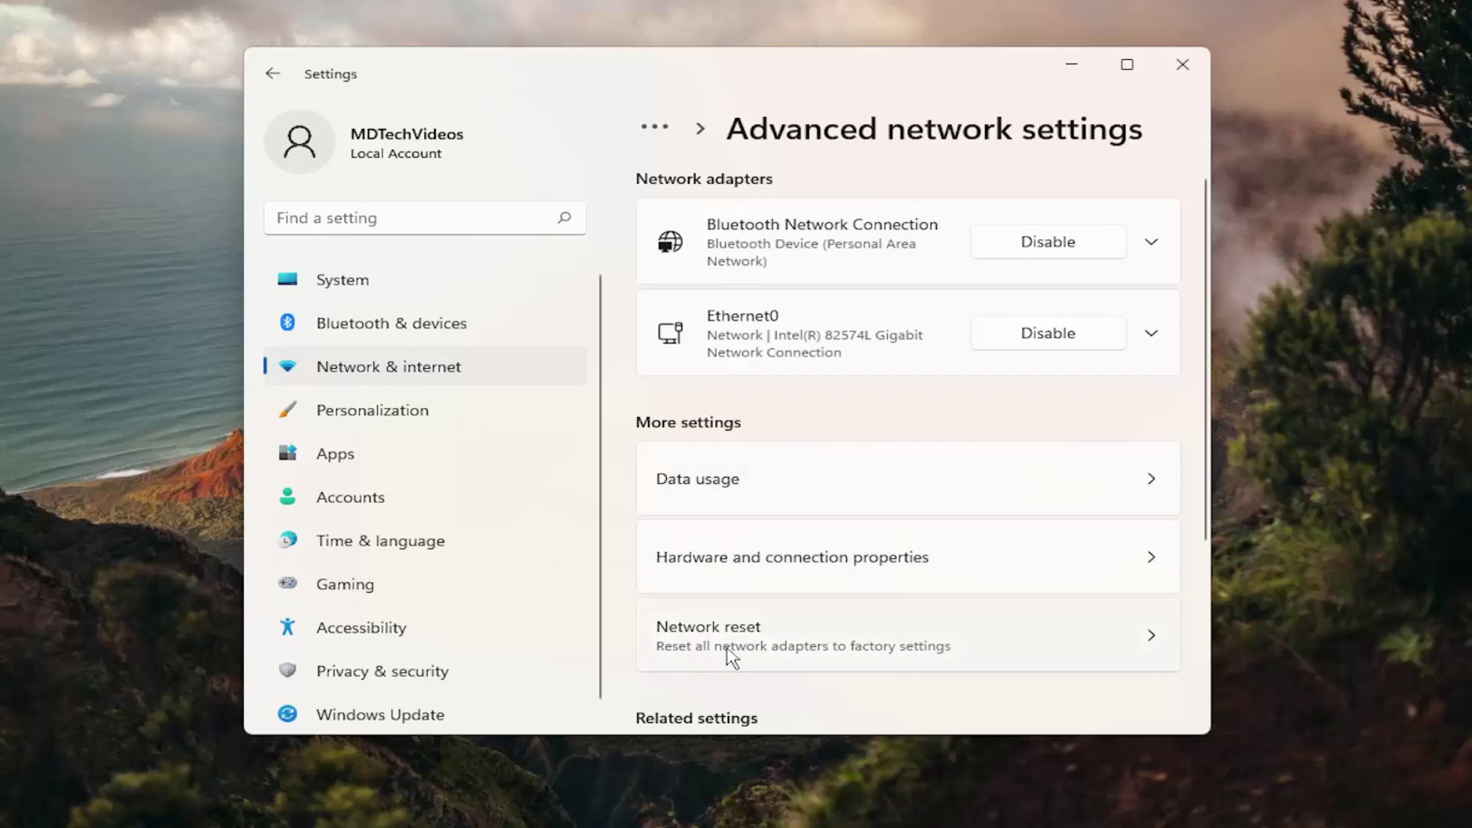
left_click(862, 652)
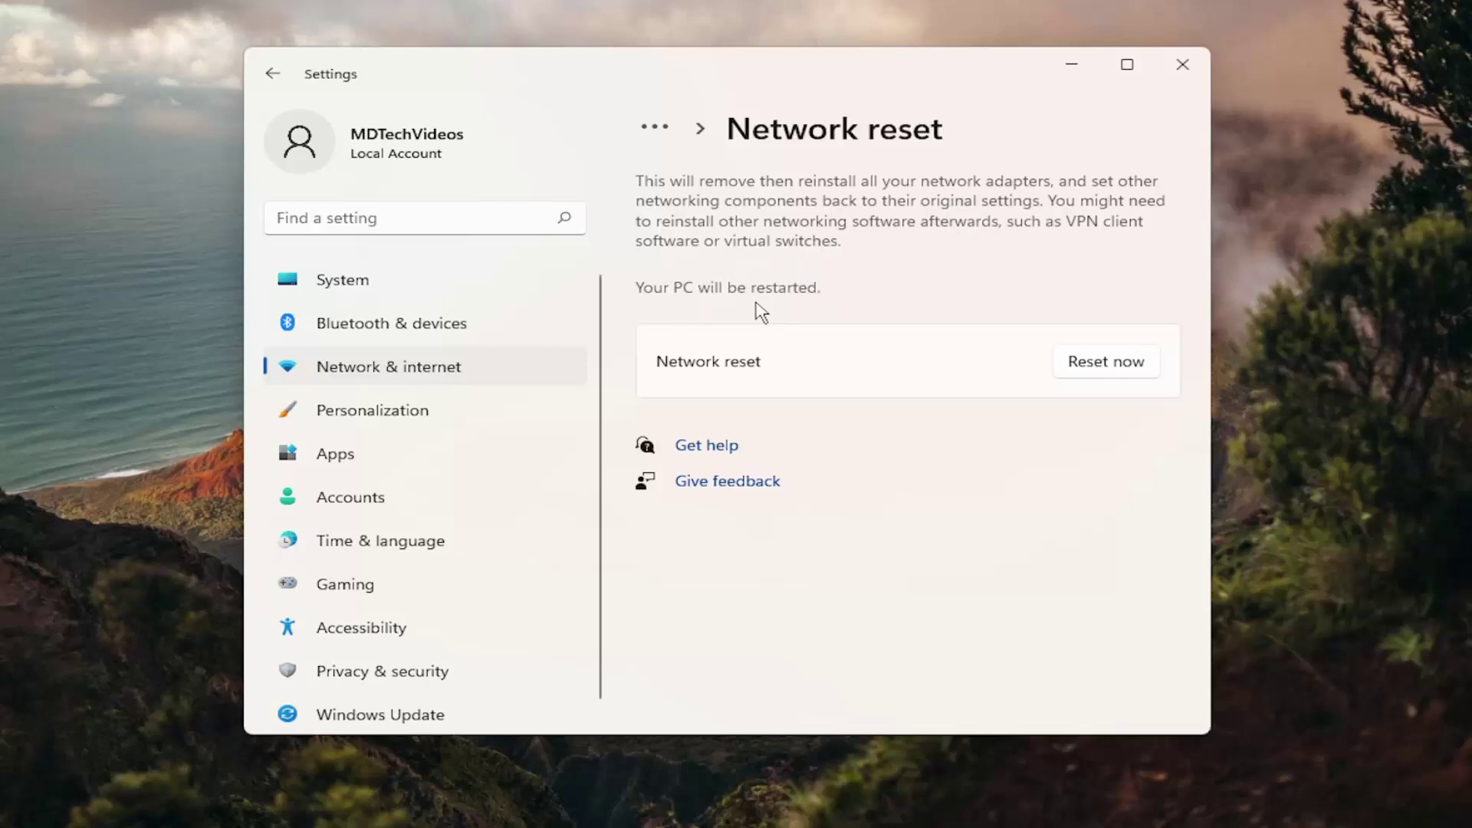
Choose Reset now, confirm with Yes, and close the five-minute sign-out notice
left_click(1121, 359)
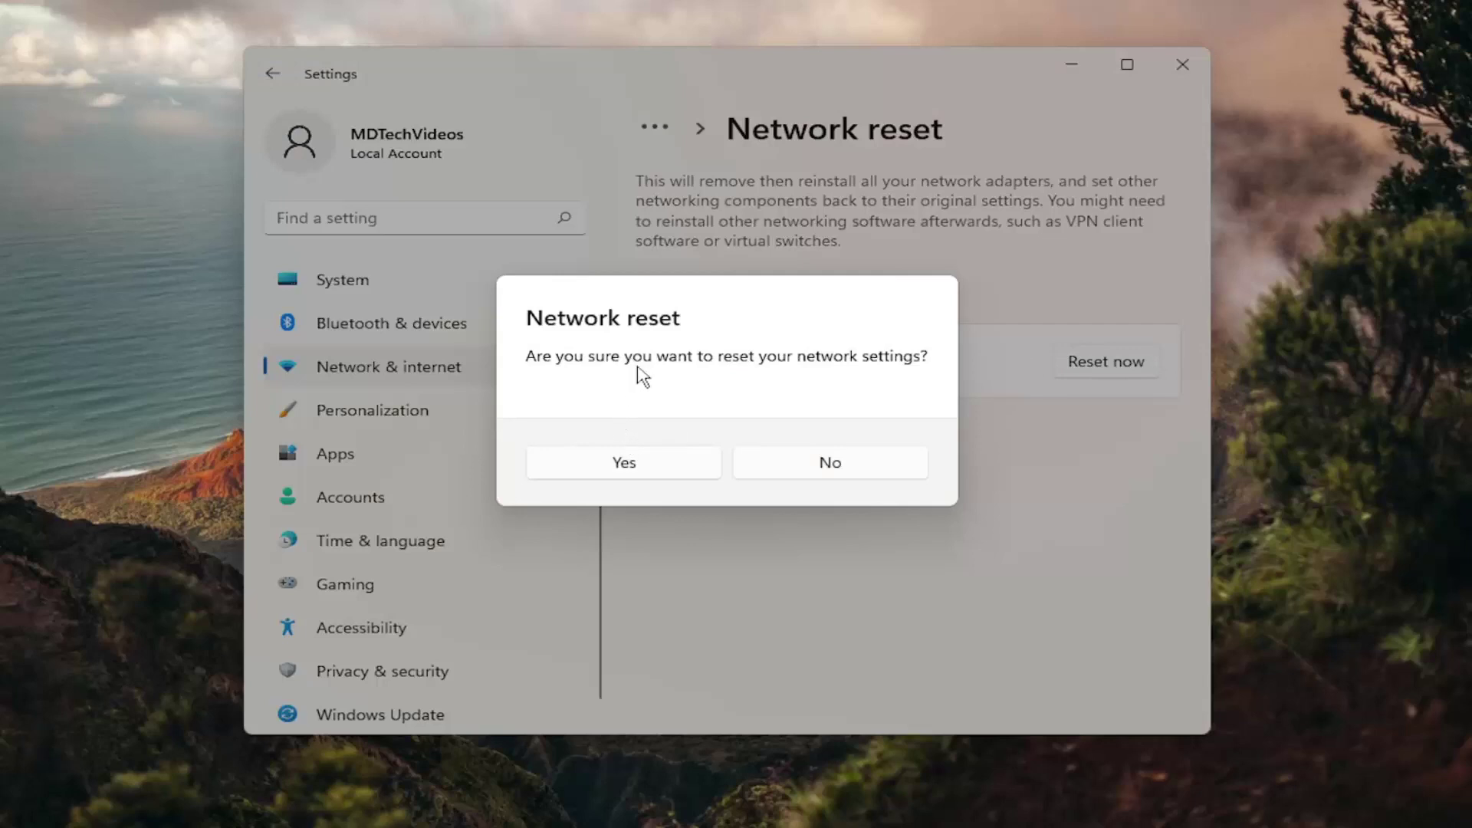
left_click(630, 464)
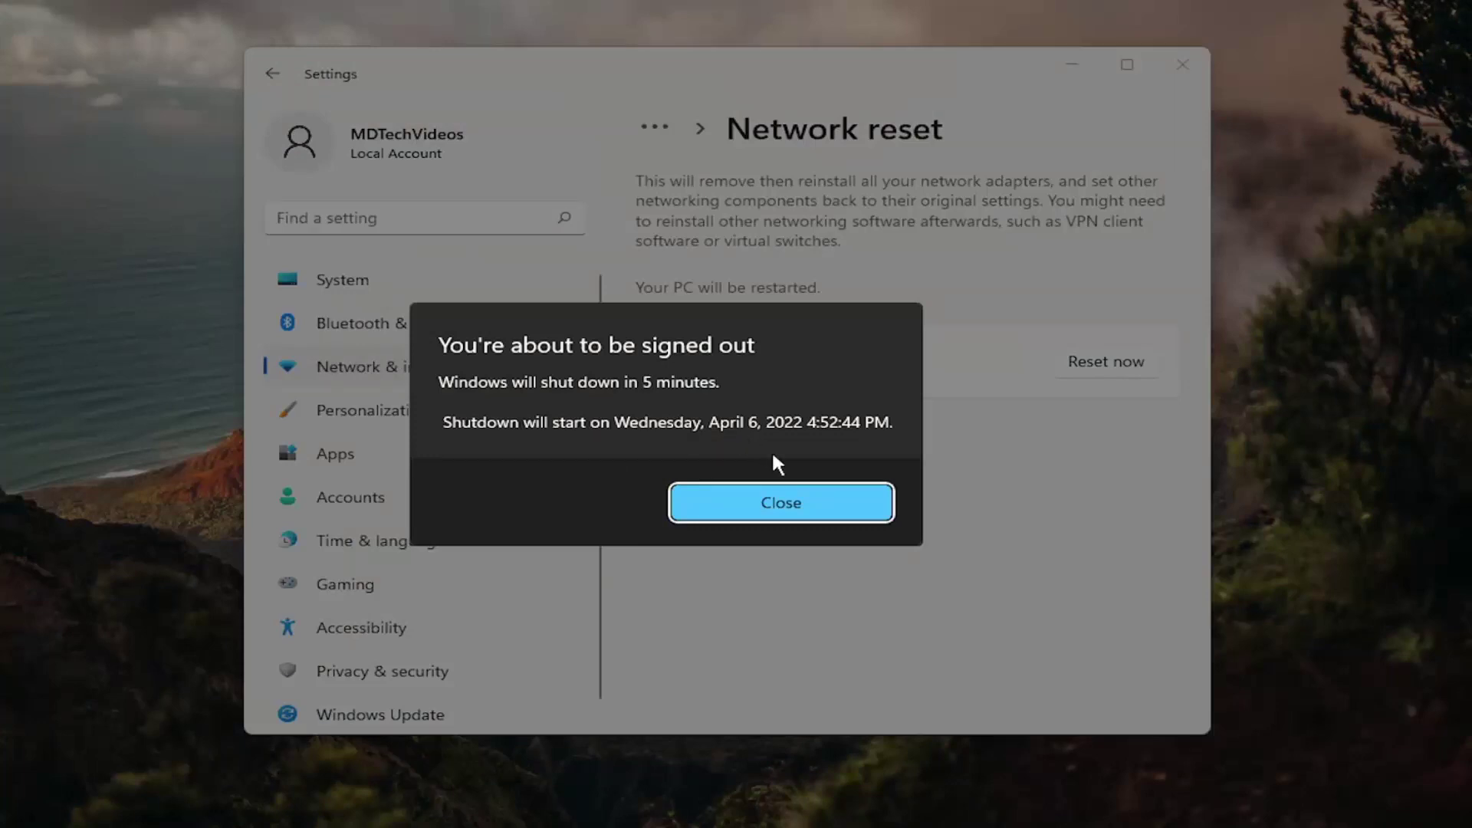
left_click(789, 503)
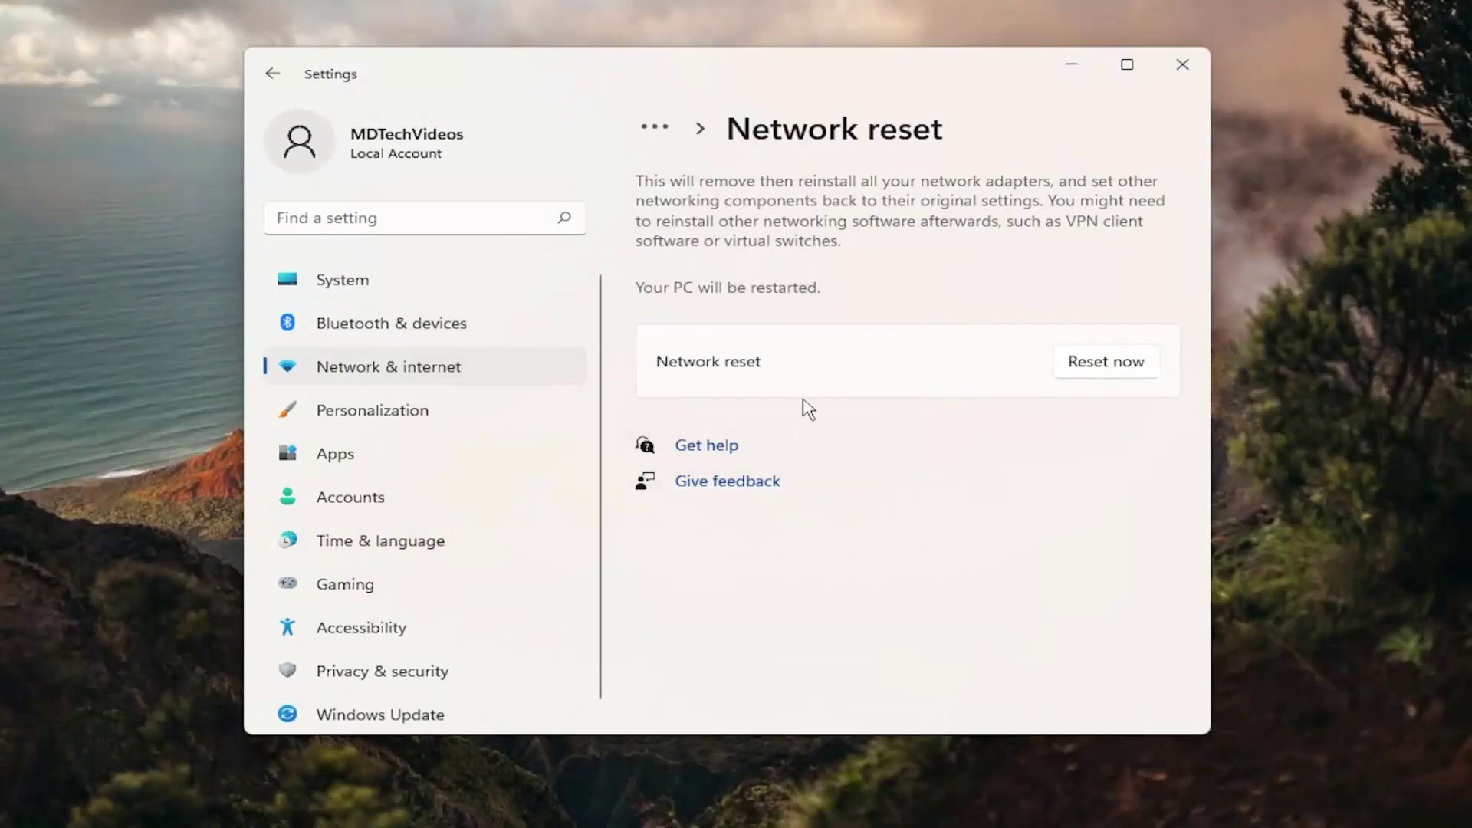